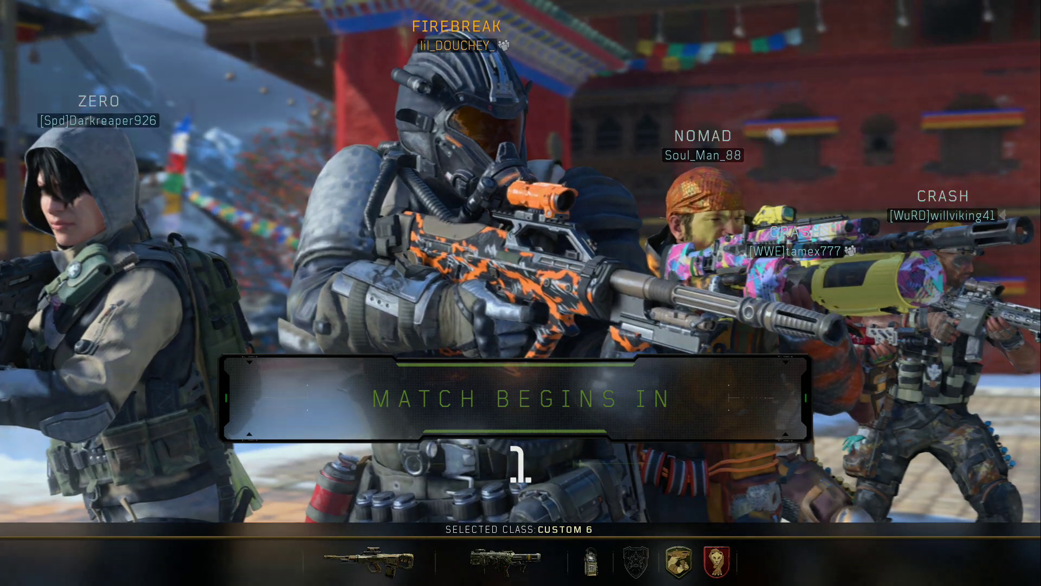
{"action": "key", "text": "Tab"}
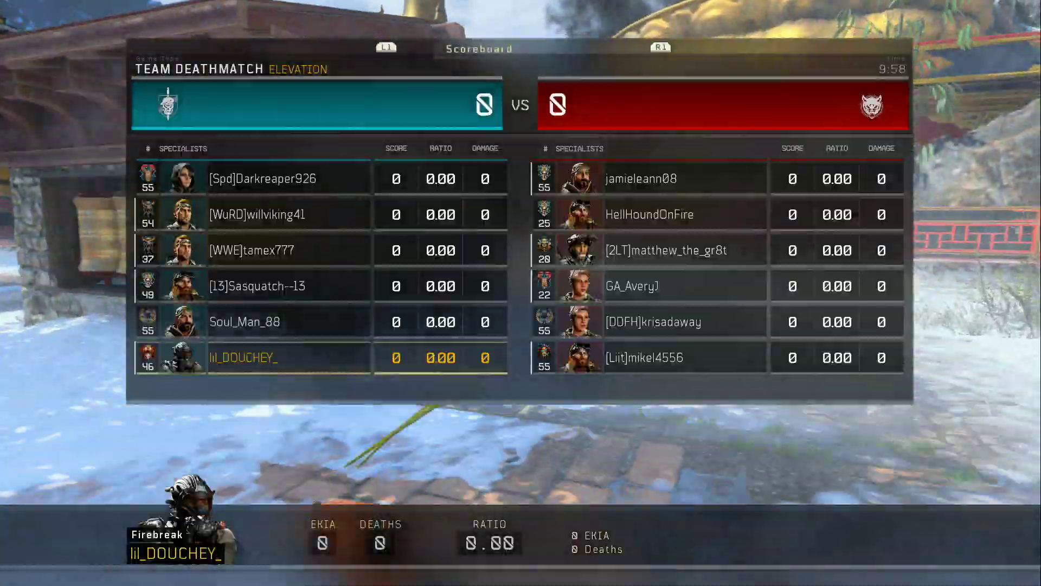
{"action": "key", "text": "Tab"}
{"action": "key", "text": "Tab"}
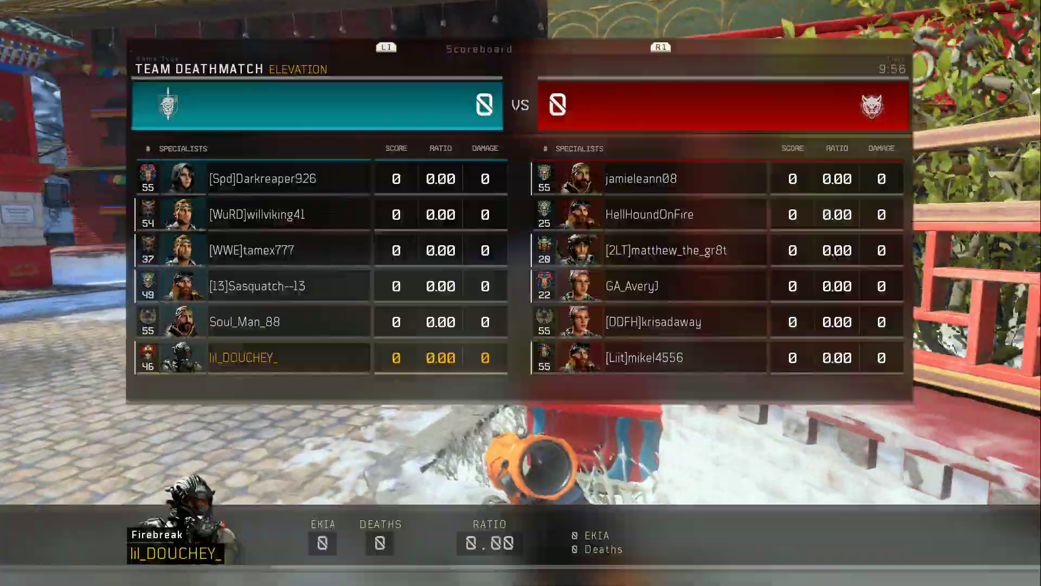
{"action": "key", "text": "Tab"}
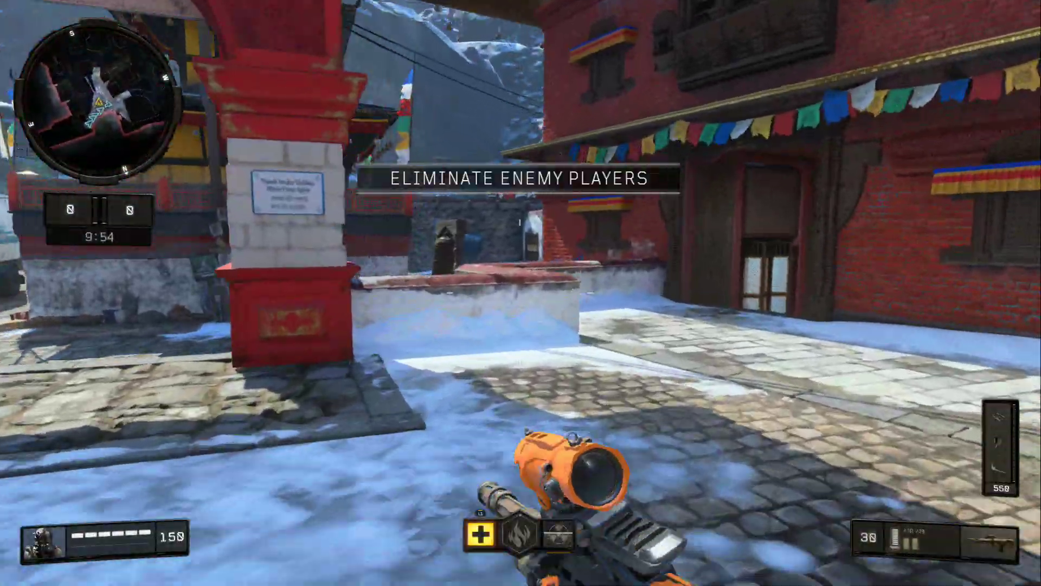
{"action": "key", "text": "w"}
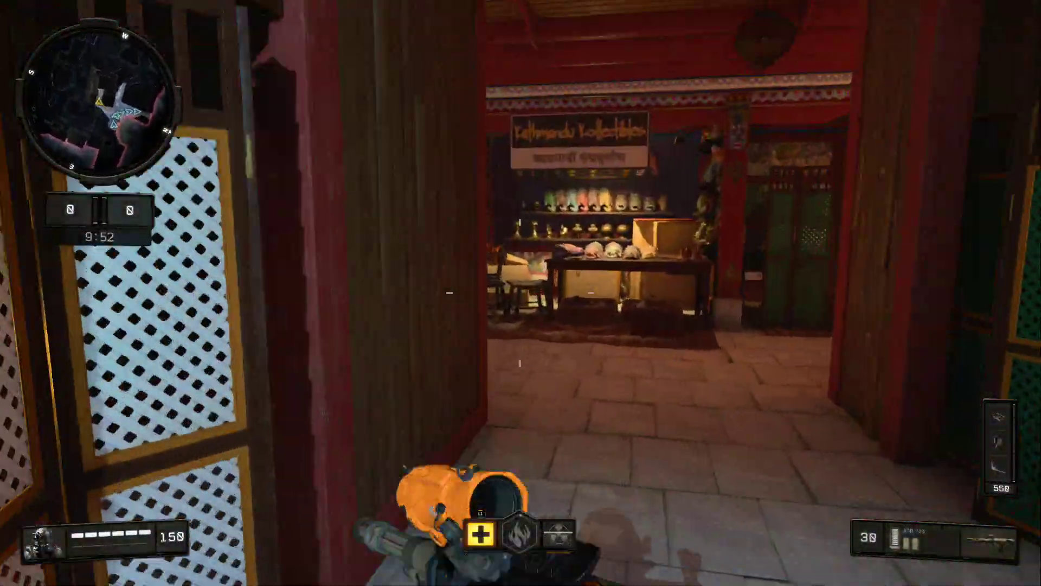
{"action": "right_click", "coordinate": [520, 293]}
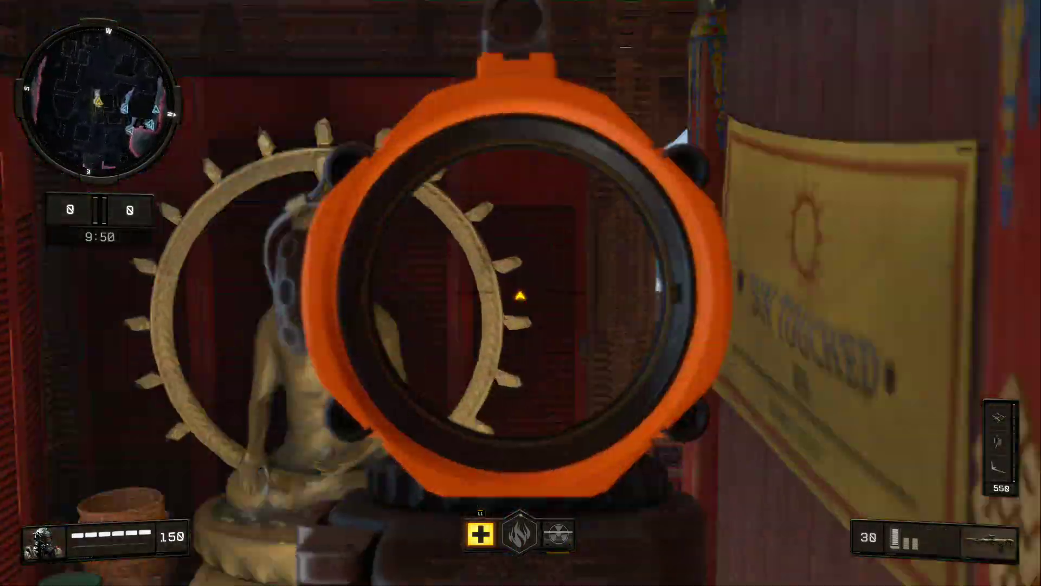